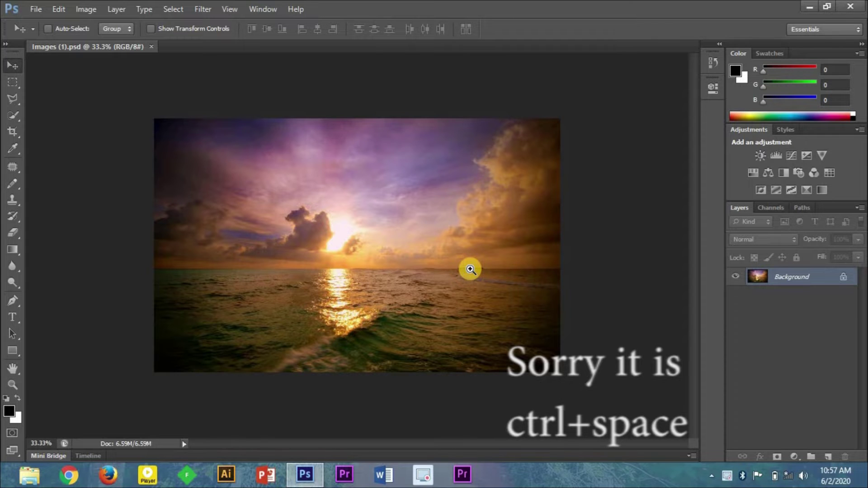
Step: Zoom in on the horizon of the seascape photo to 500%
ctrl+click(470, 269)
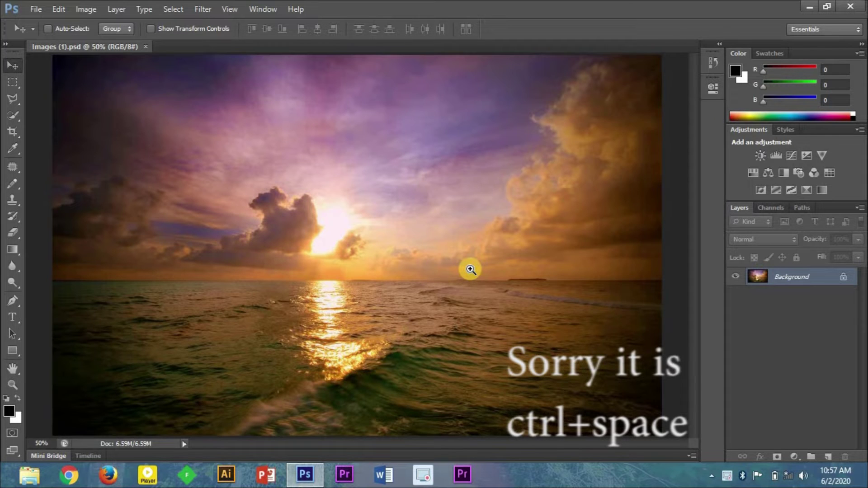
ctrl+click(531, 285)
ctrl+click(531, 285)
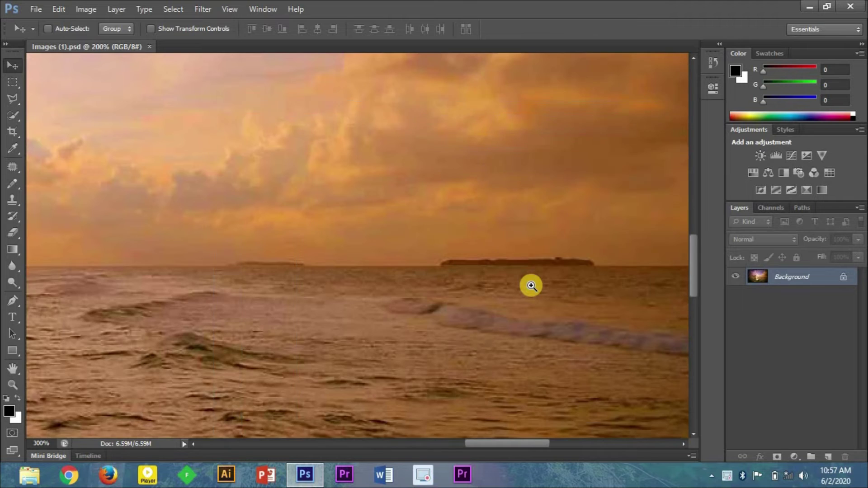
ctrl+click(531, 285)
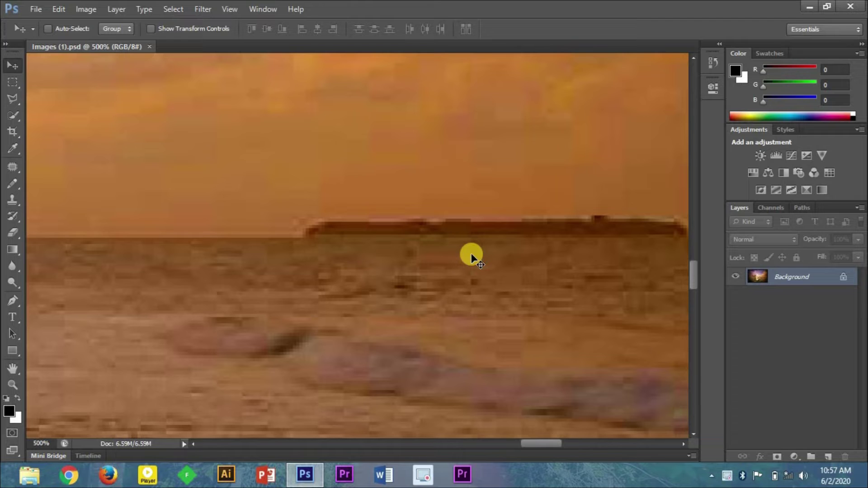
Step: Pan the 500% view across the sky, horizon and sea, then start zooming out
drag(471, 254, 553, 314)
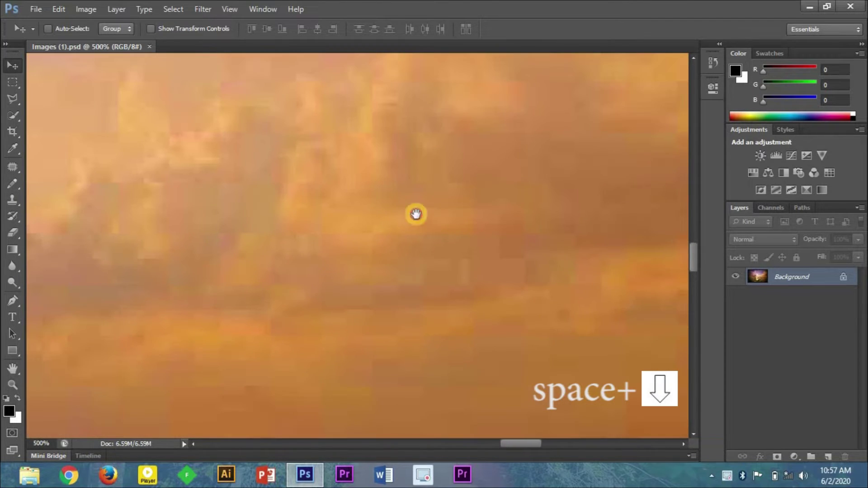
mouse_move(414, 213)
mouse_down()
mouse_move(138, 327)
mouse_move(249, 163)
mouse_move(296, 258)
mouse_move(120, 167)
mouse_move(110, 297)
mouse_up()
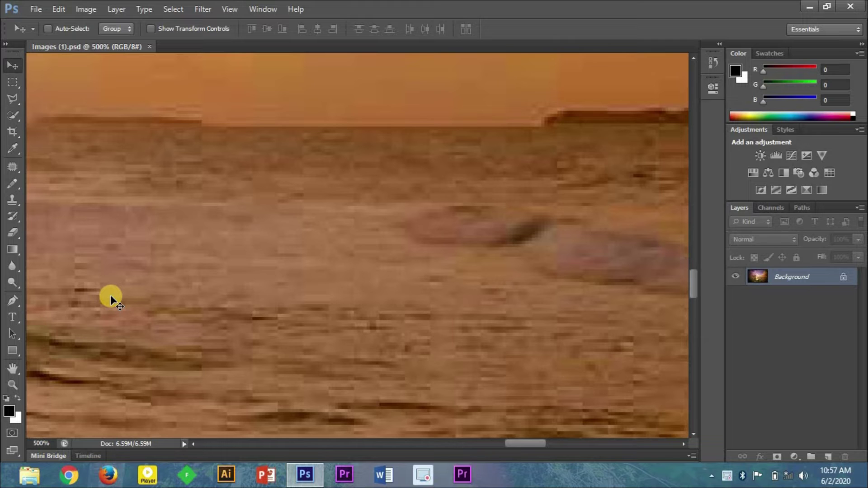
key(ctrl+minus)
Step: Zoom out, zoom back in, then fit the whole photo in the window at 48.8%
key(ctrl+minus)
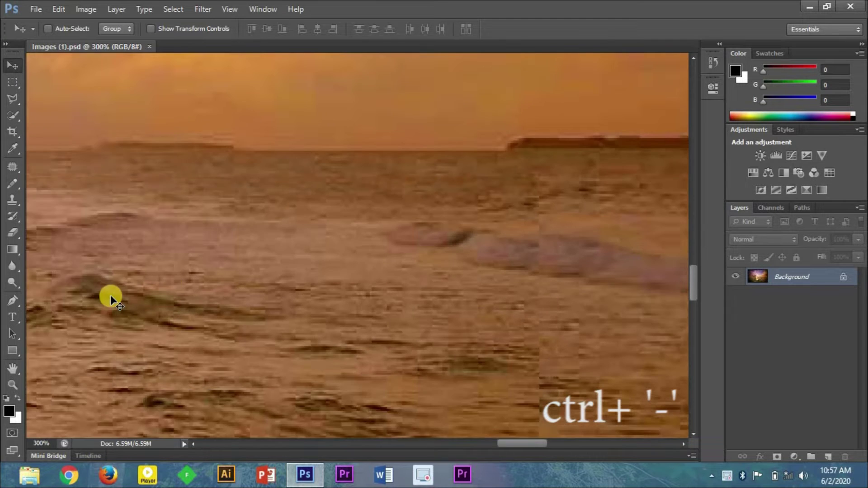
key(ctrl+minus)
key(ctrl+minus)
key(ctrl+minus)
key(ctrl+minus)
key(ctrl+minus)
key(ctrl+minus)
key(ctrl+minus)
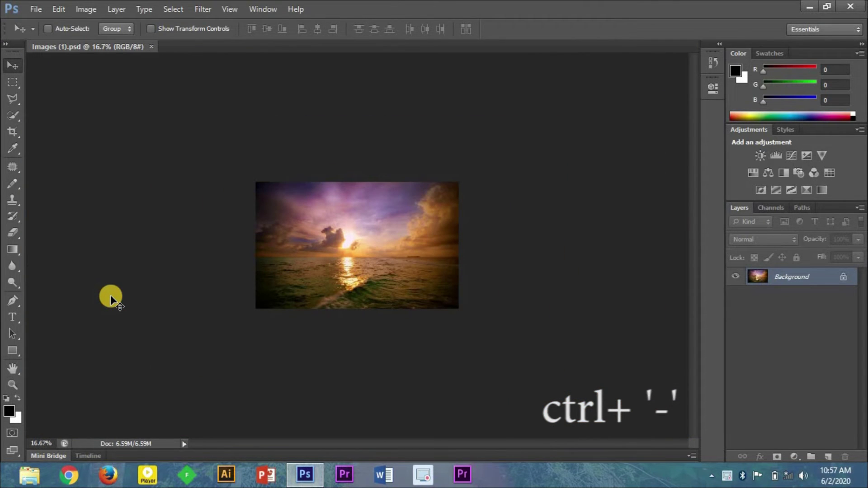
key(ctrl+plus)
key(ctrl+plus)
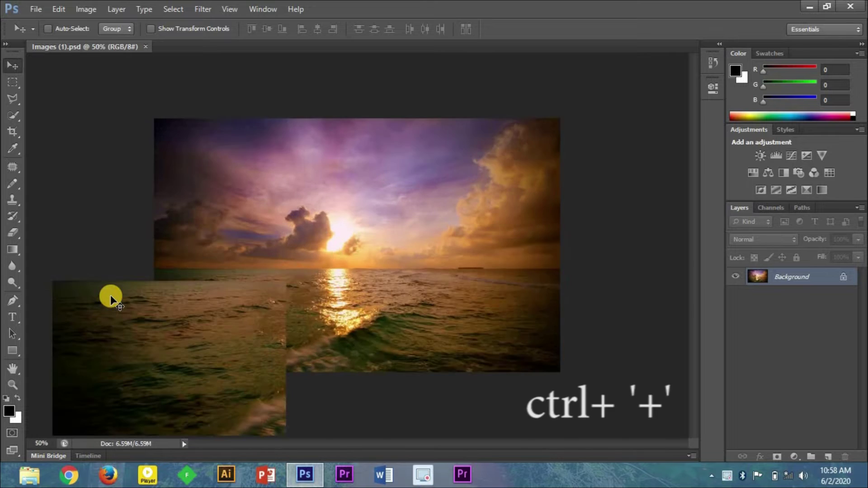
key(ctrl+plus)
key(ctrl+plus)
key(ctrl+plus)
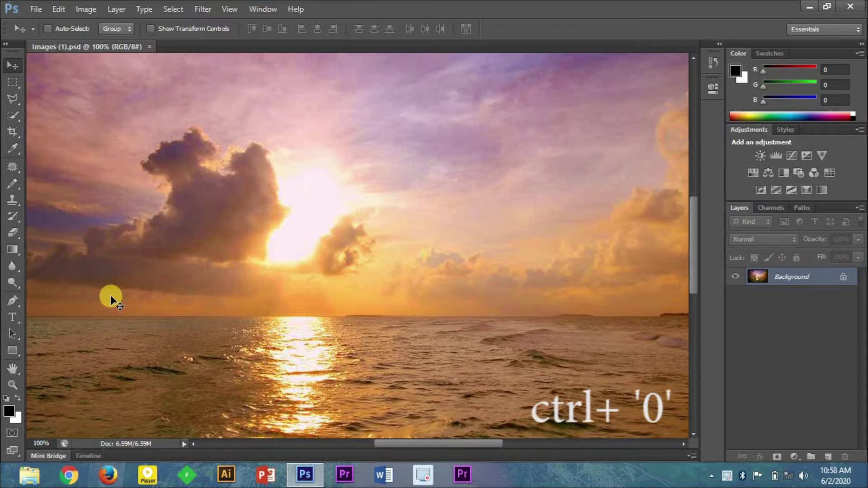
key(ctrl+0)
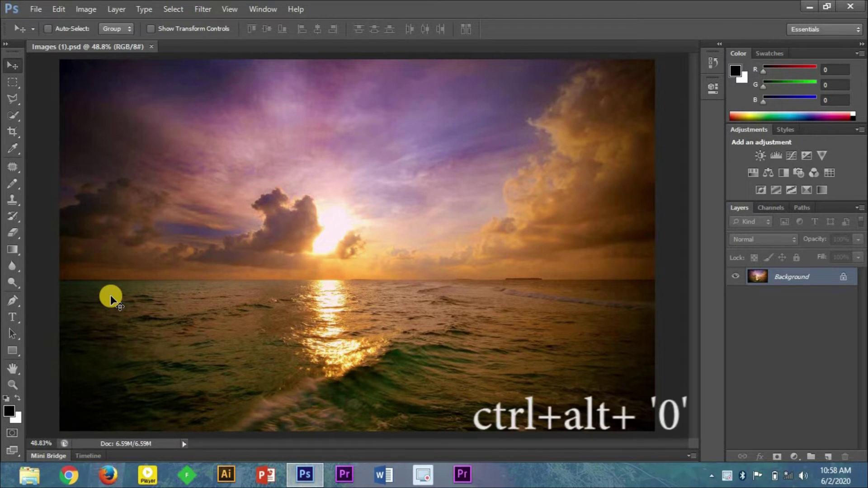
Step: Show the photo at 100% actual pixels, hiding and then restoring all panels
key(ctrl+alt+0)
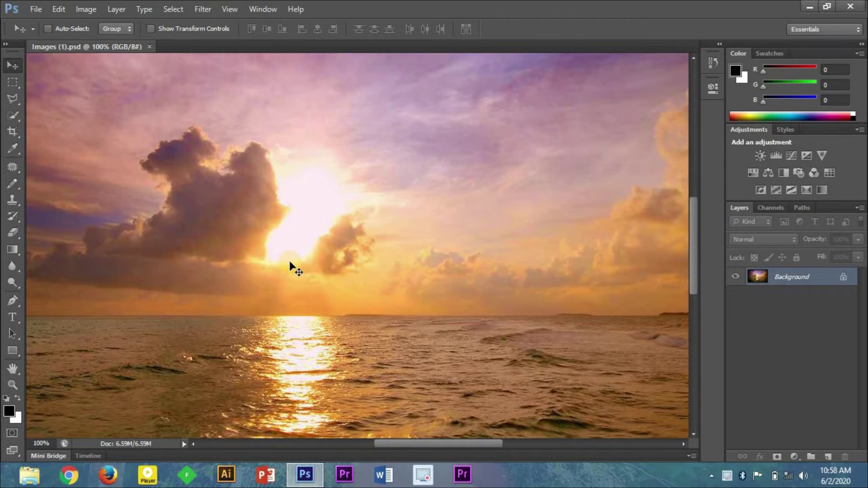
key(Tab)
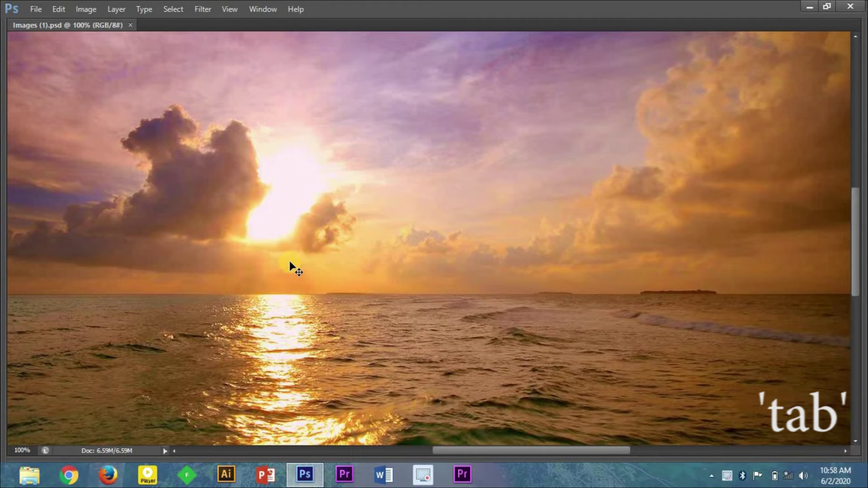
key(Tab)
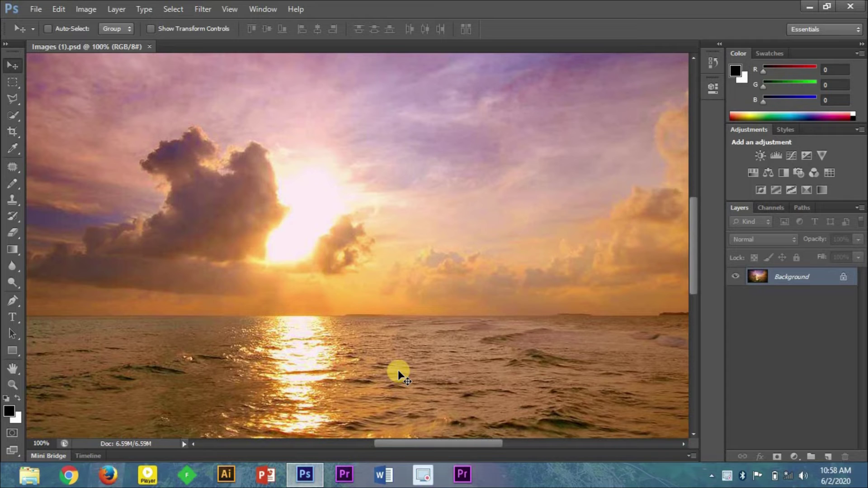
Step: Cycle through the full-screen modes back to the standard window, and select the Quick Selection tool
key(f)
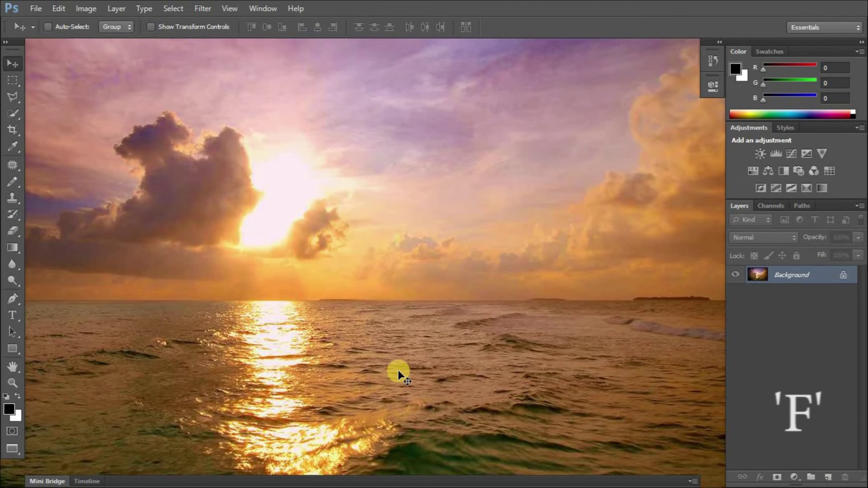
key(f)
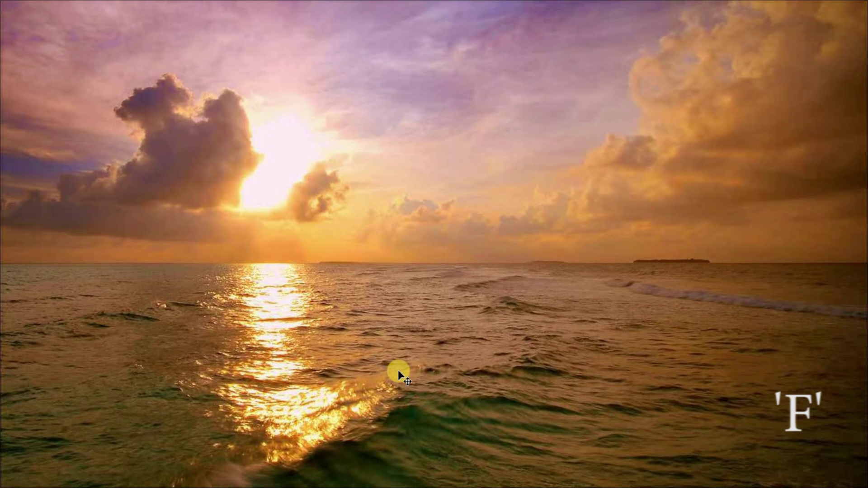
key(f)
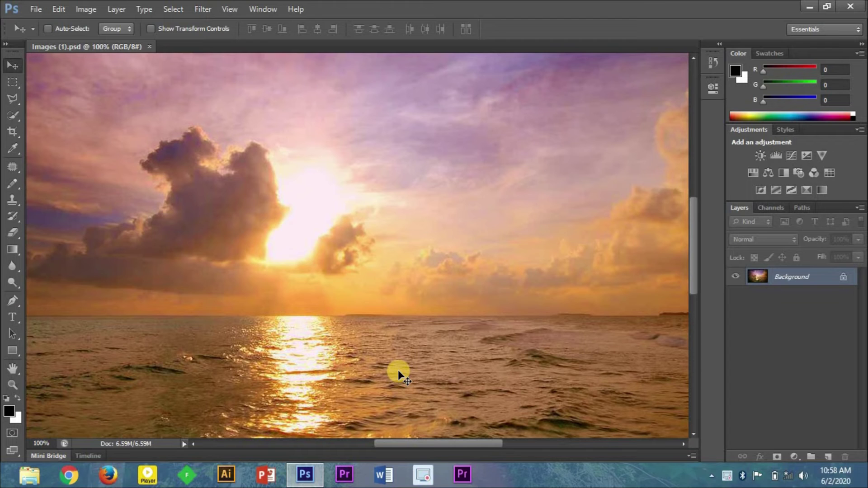
click(12, 115)
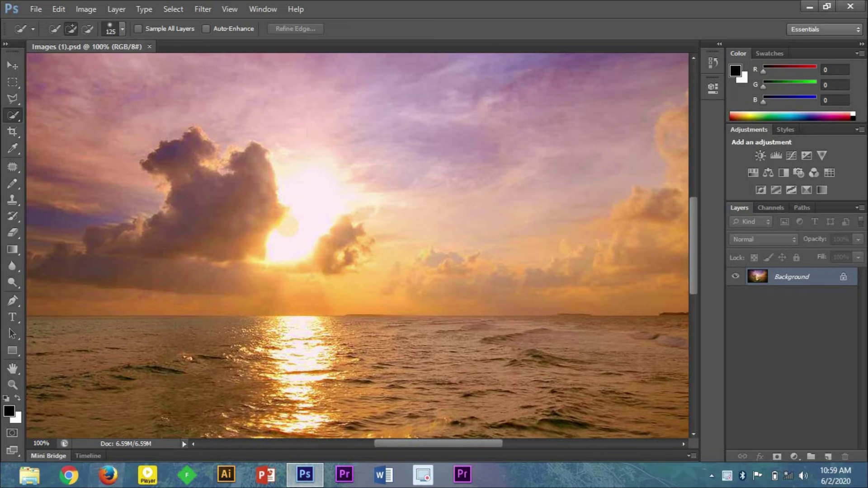
Step: Set the Quick Selection brush to 175, adjust its hardness, swap colours, then reset to black over white
key(bracketright)
key(bracketright)
key(bracketright)
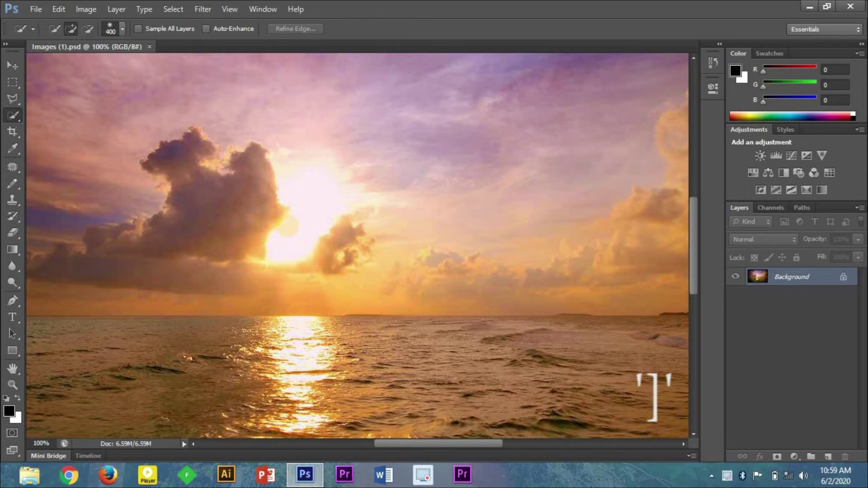
key(bracketleft)
key(bracketleft)
key(bracketleft)
key(bracketleft)
key(bracketleft)
key(bracketleft)
key(bracketleft)
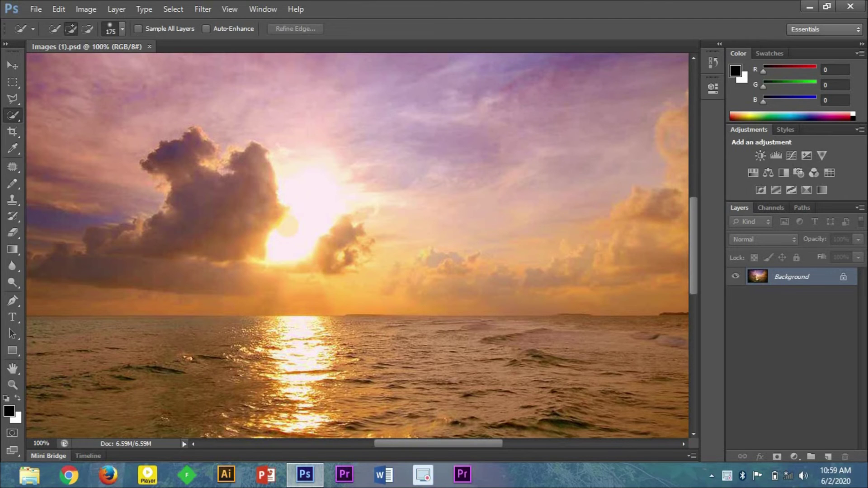
key(shift+bracketright)
key(shift+bracketleft)
key(x)
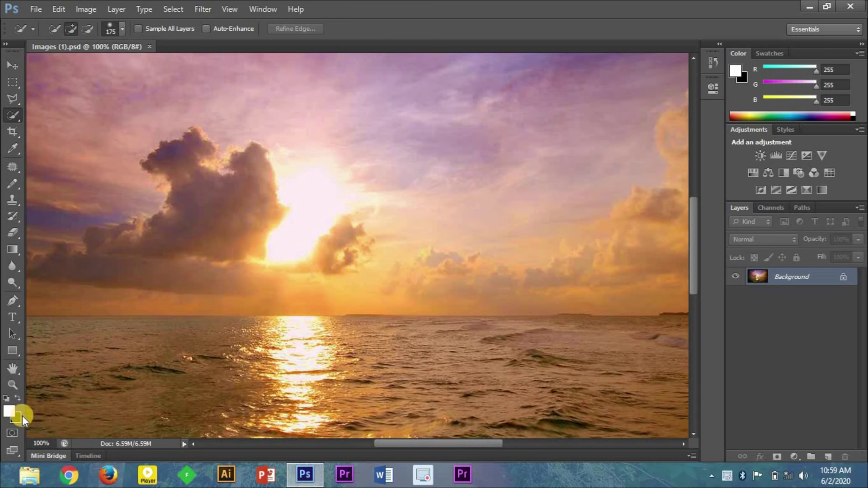
key(d)
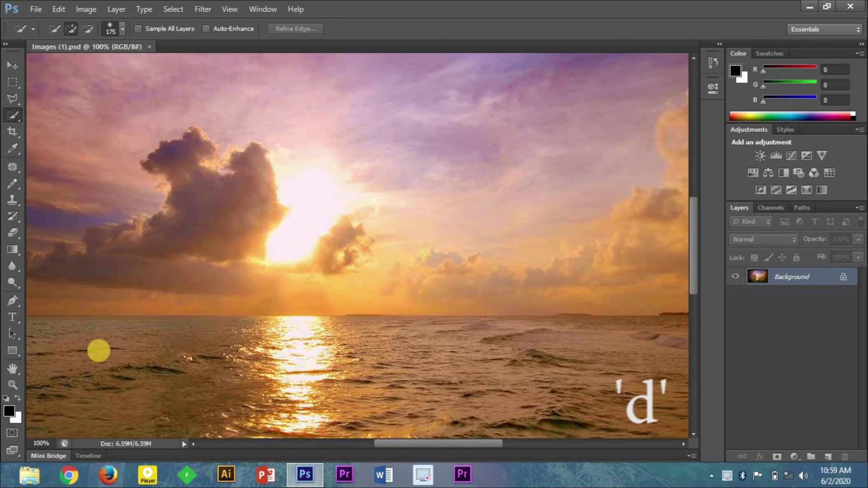